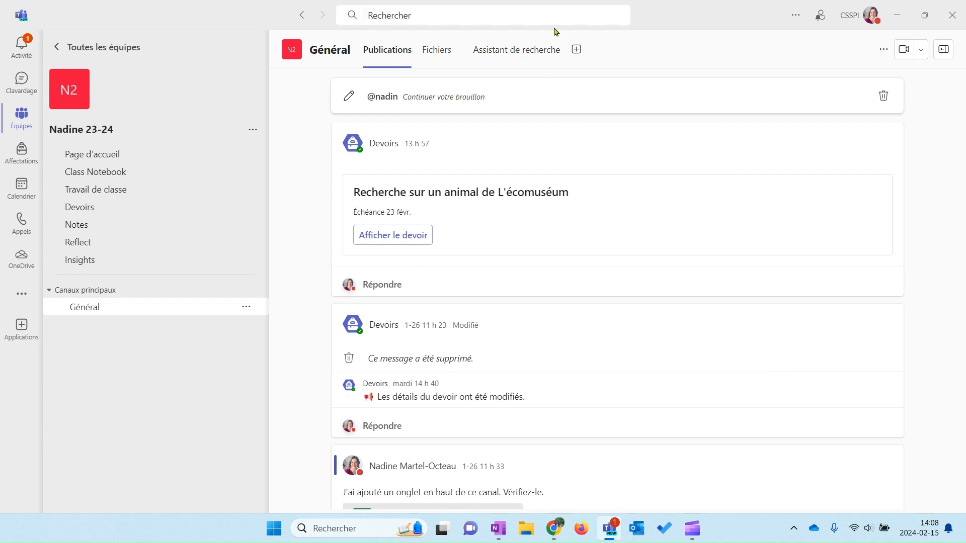
Create a new assignment in the class team's Devoirs and title it "Évaluation d'un site web"
left_click(158, 217)
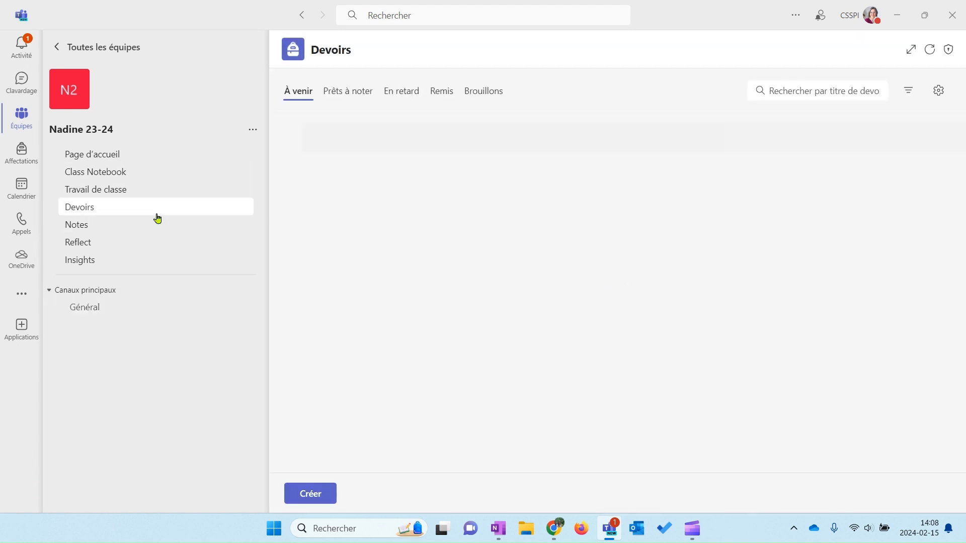
left_click(318, 501)
left_click(325, 413)
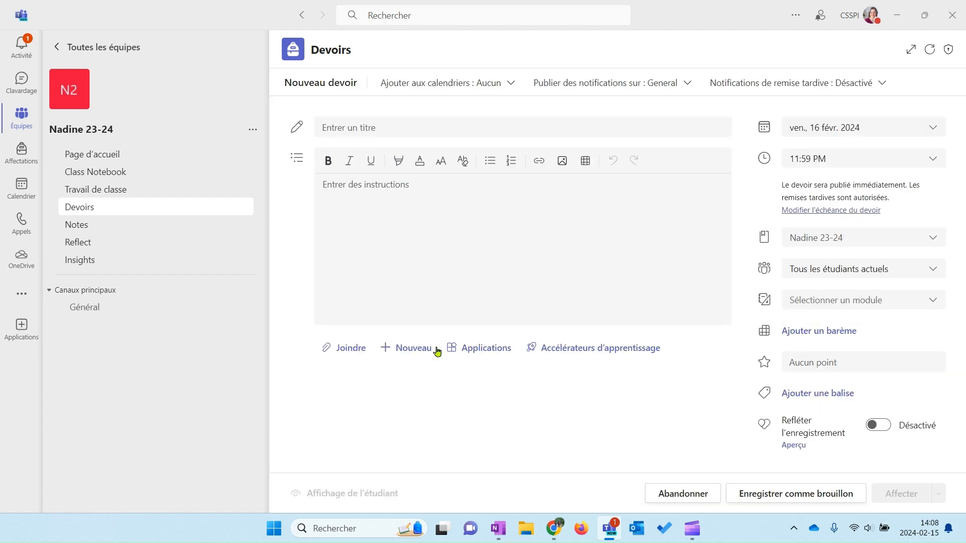
left_click(581, 357)
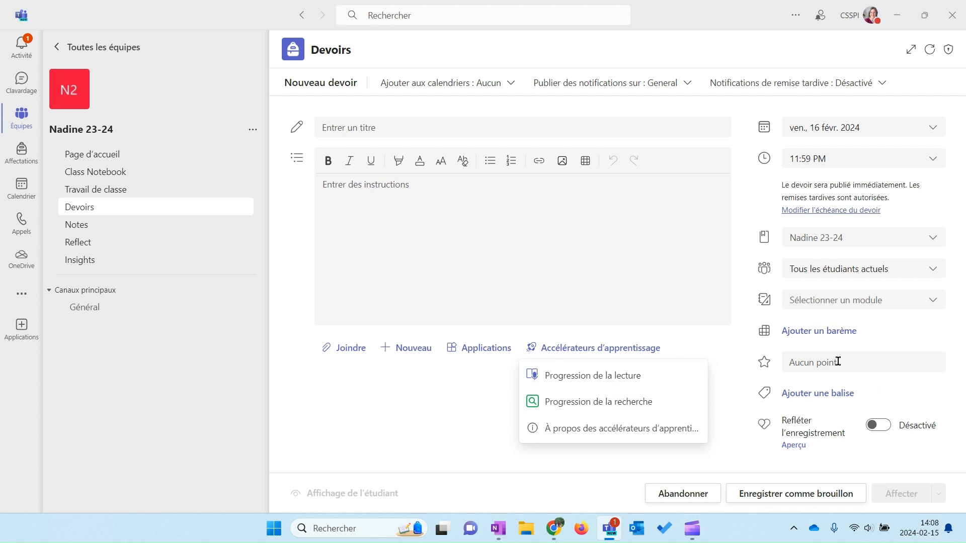
left_click(441, 129)
type("Évaluation d'un site web")
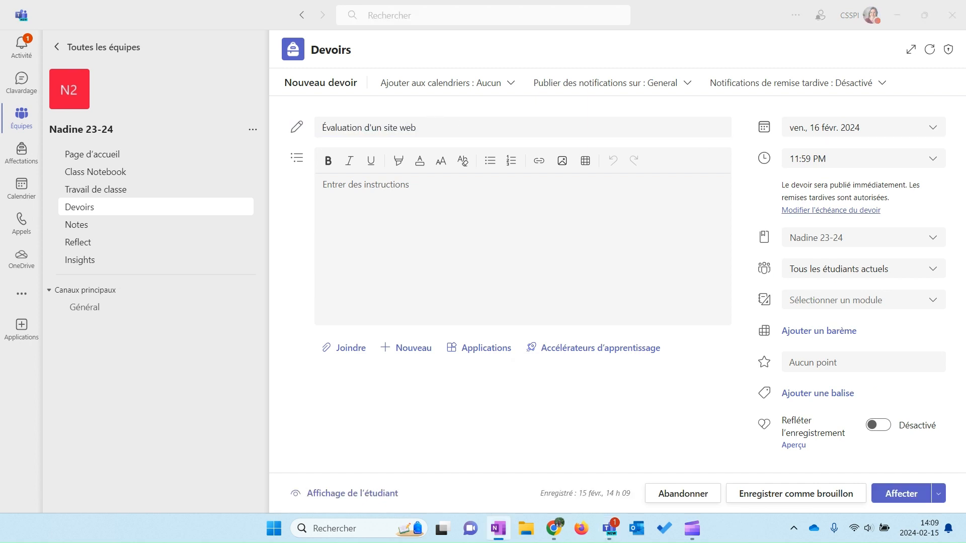
Enter student instructions for judging a sugar website's reliability with the evaluation grid, and start adding the Progression de la recherche accelerator
left_click(639, 305)
type("En ce mois de l'alimentation, nous cherchons des informations sur le sucre. Sers-toi de la grille d'évaluation des sites web pour décider si le site que tu as choisis est fiable.  Rappelle-toi que nous voulons de bons et moins exemples. Nous regarderons les sites ensemble par la suite.")
left_click(600, 348)
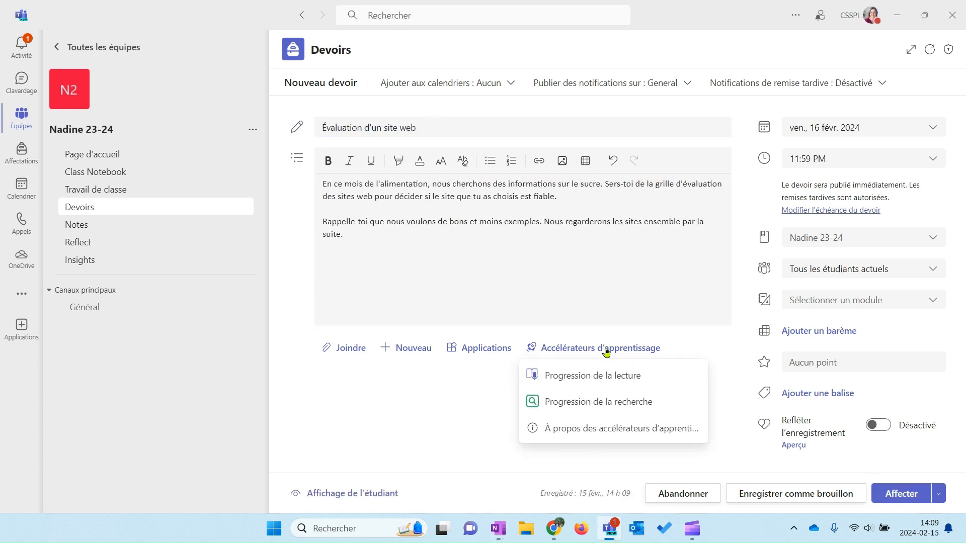
left_click(607, 401)
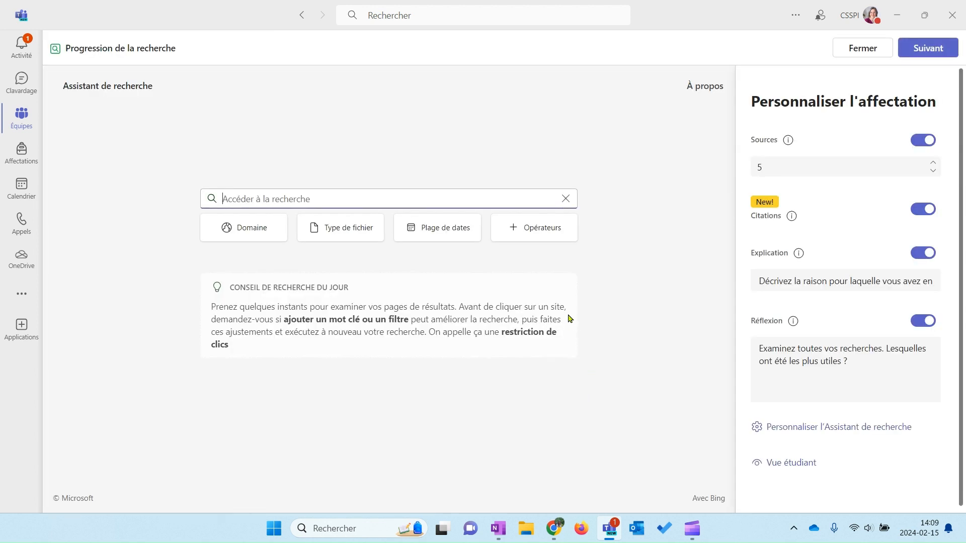
Set the number of required sources to 1 in the Progression de la recherche customization
left_click(932, 171)
left_click(933, 171)
left_click(932, 171)
left_click(932, 171)
Replace the Explication prompt with "Ce site est-il une source fiable?" and turn off the Réflexion option
left_click_drag(759, 282, 946, 287)
type("Ce site est-il une source fiable?")
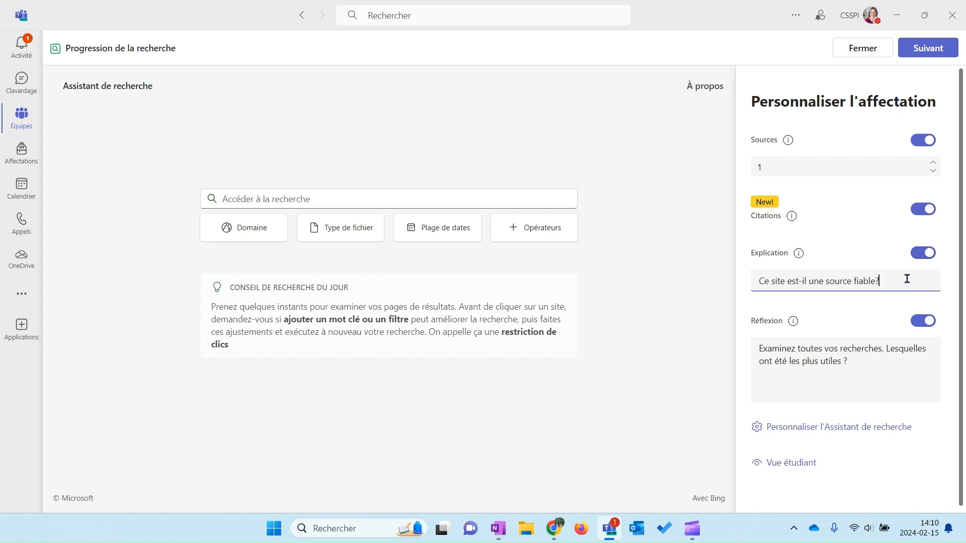
left_click(924, 322)
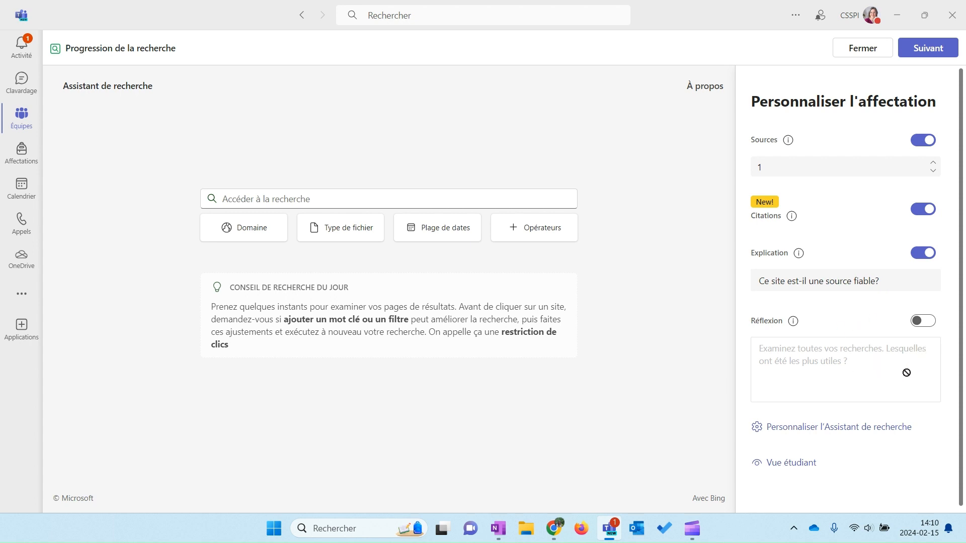
Add .qc.ca and .gouv.qc.ca to the Domaine filter of the Assistant de recherche, save the domains and apply the settings
left_click(856, 434)
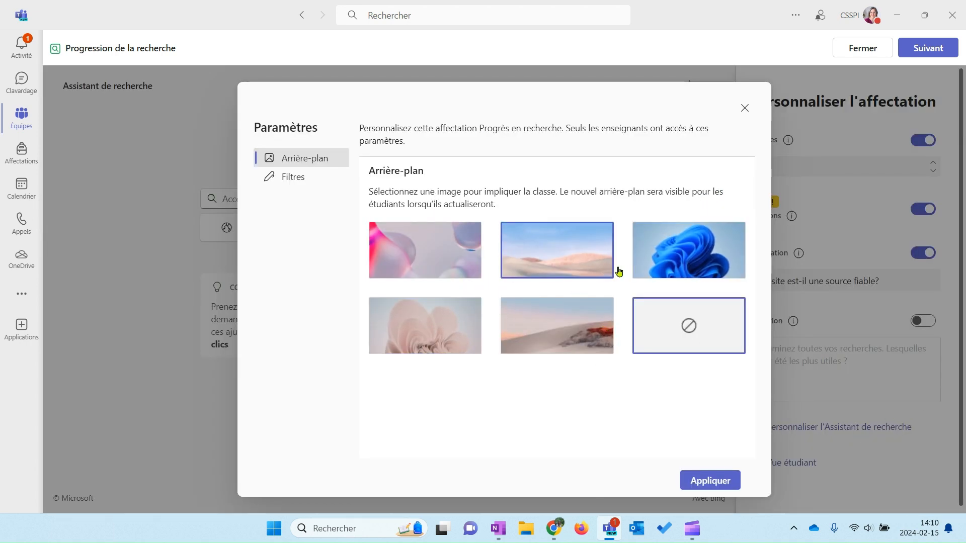
left_click(318, 186)
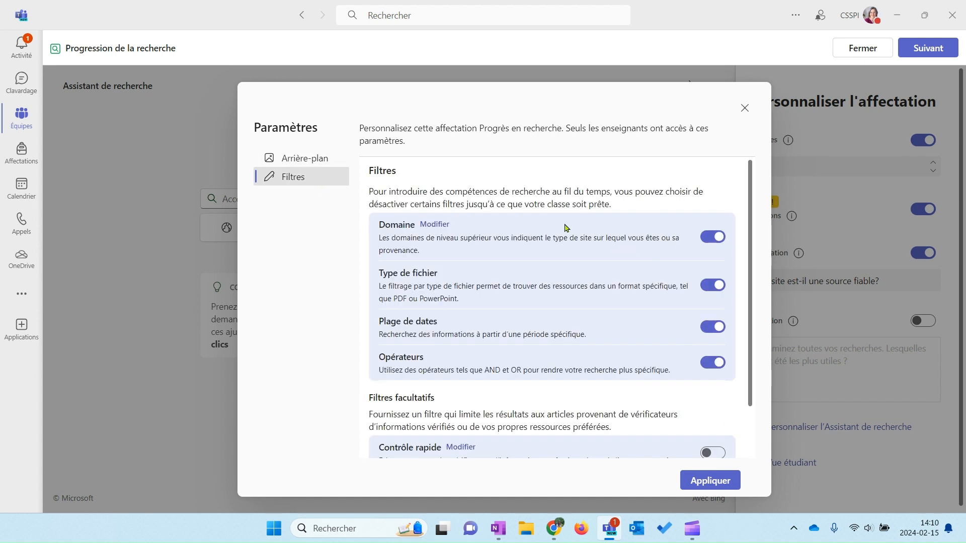
left_click(437, 226)
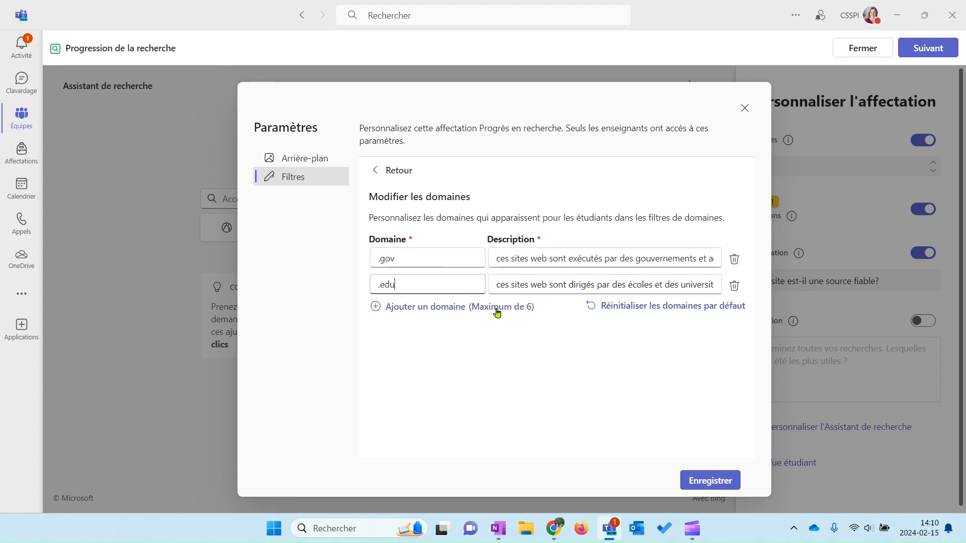
left_click(403, 307)
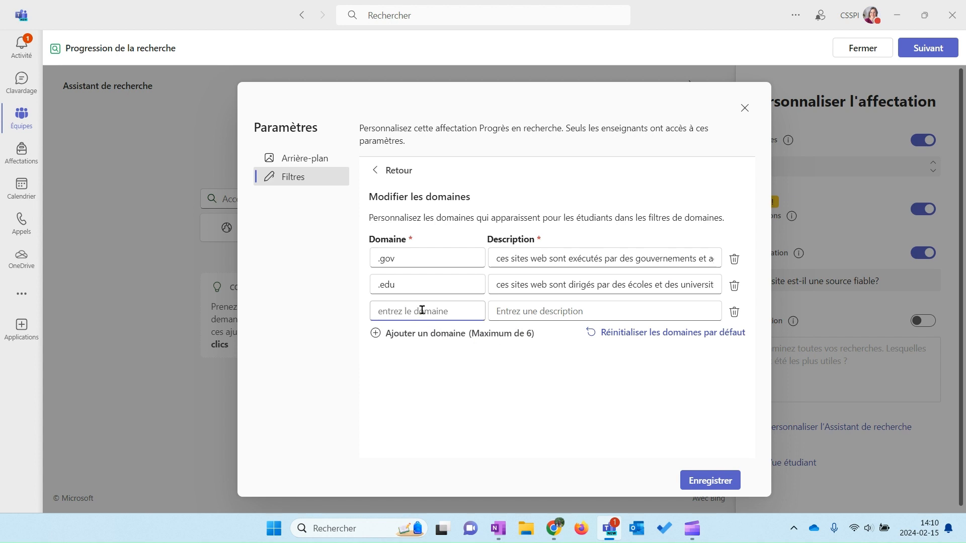
type(".qc.ca")
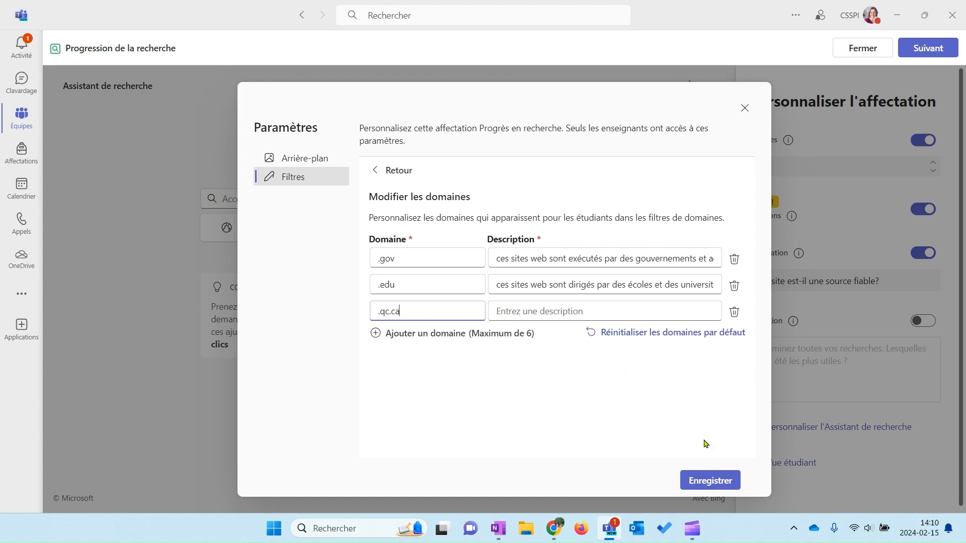
left_click(378, 333)
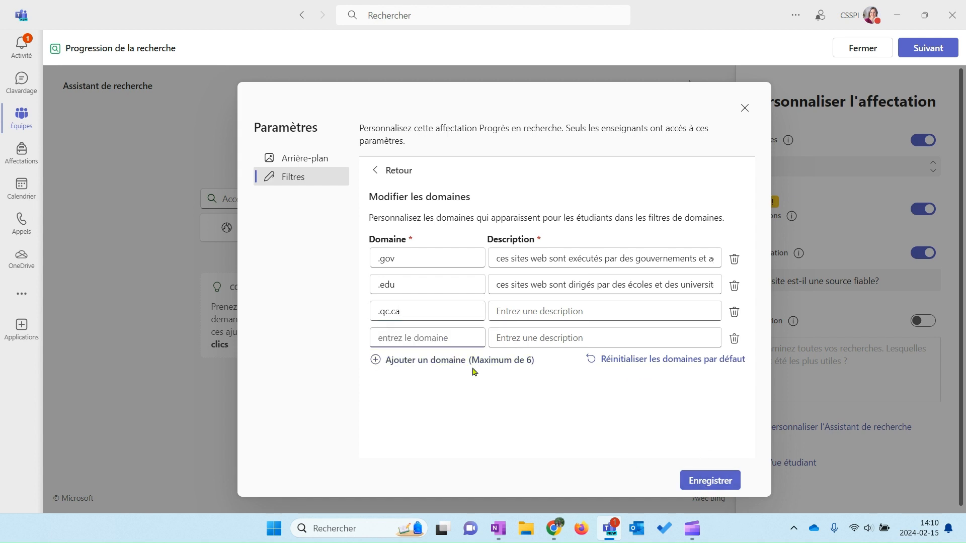
type(".gouv.qc.ca")
left_click(723, 481)
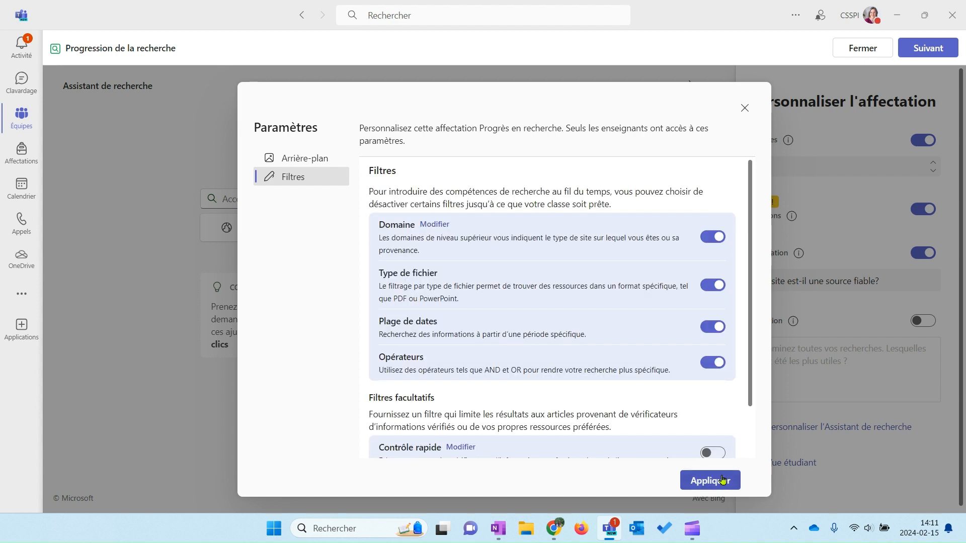
scroll(632, 402, "down", 1)
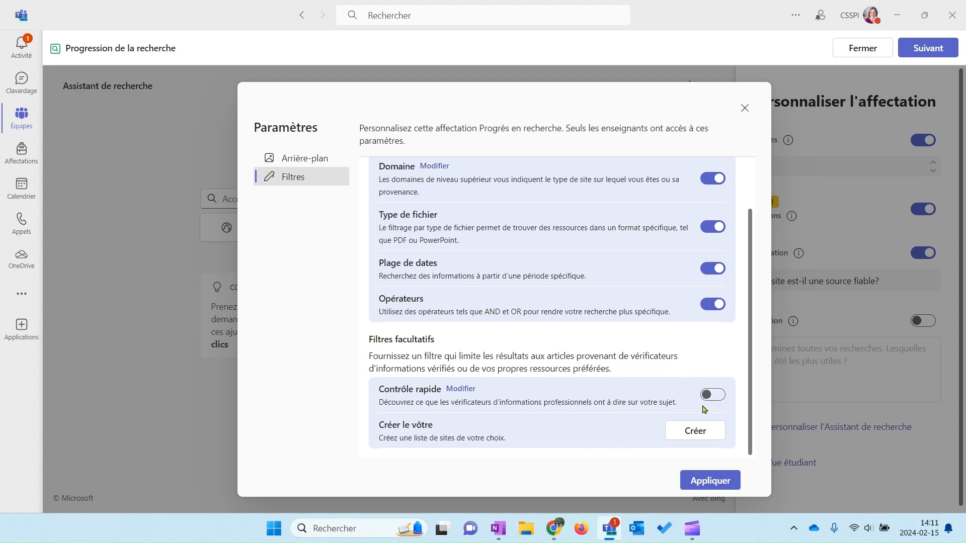
left_click(710, 483)
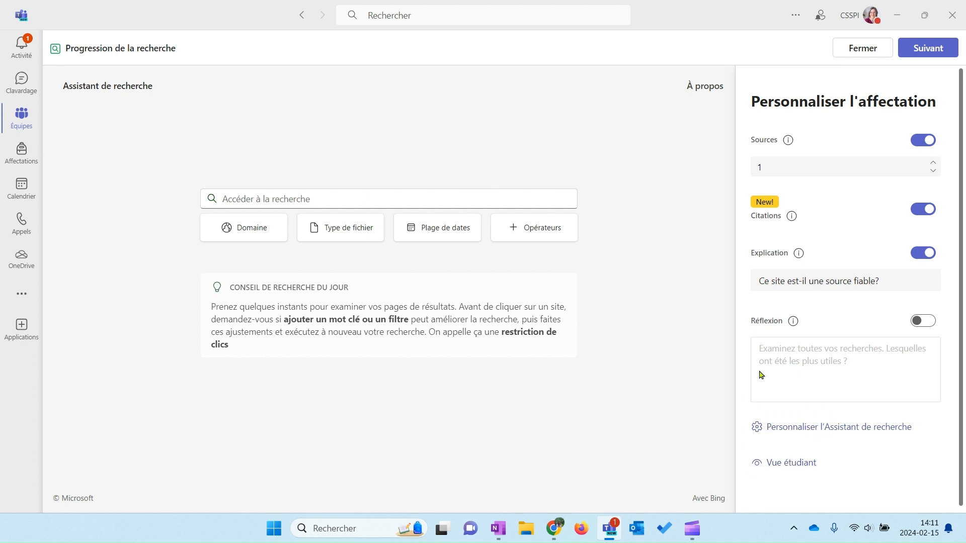
Attach the configured Progression de la recherche to the assignment and set the due date to Friday, 23 February 2024
left_click(940, 50)
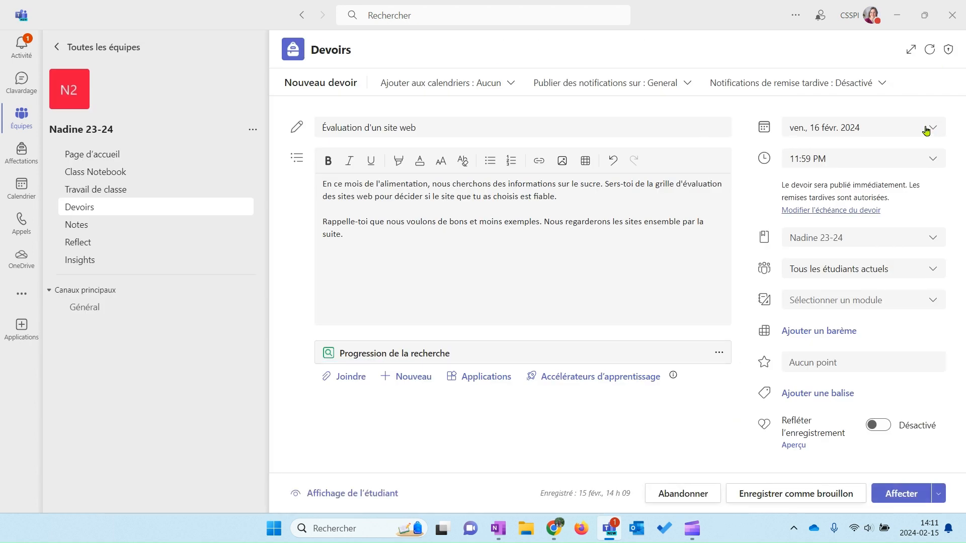
left_click(862, 134)
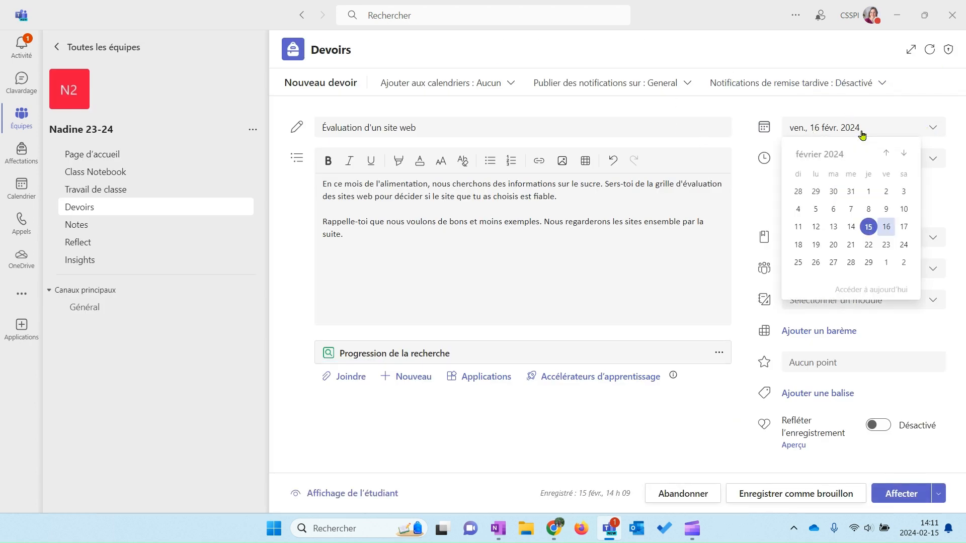
left_click(886, 246)
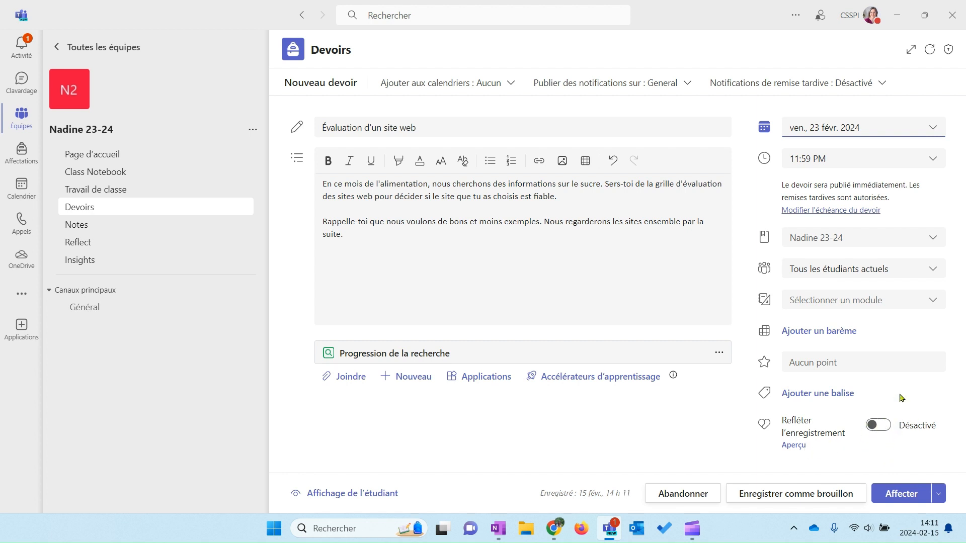
Preview the Reflect check-in for this assignment, close the preview and assign the work to the students
left_click(795, 448)
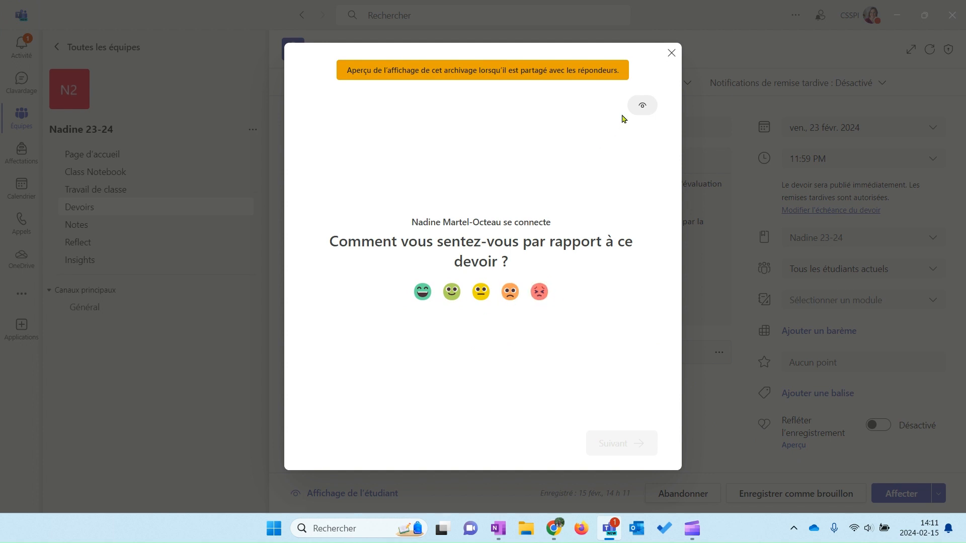
left_click(671, 54)
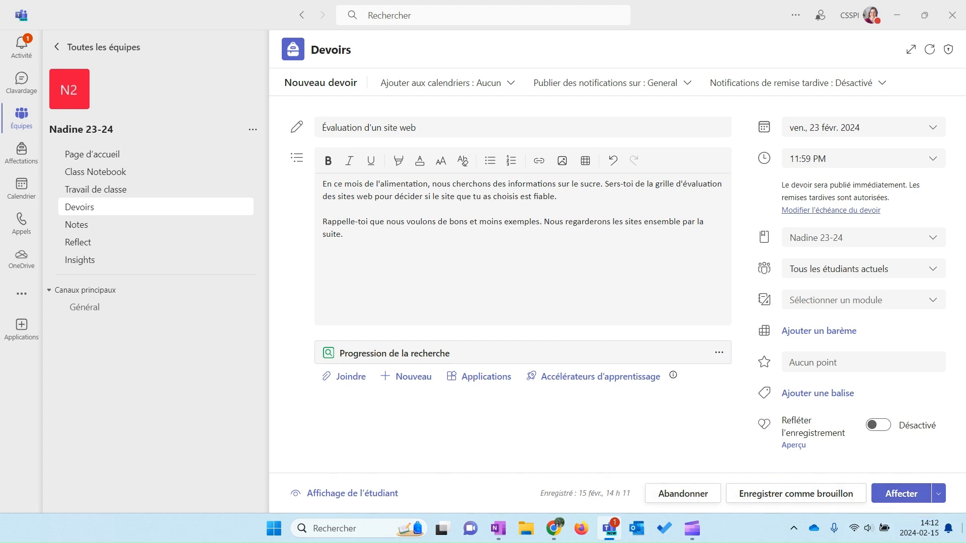
left_click(916, 498)
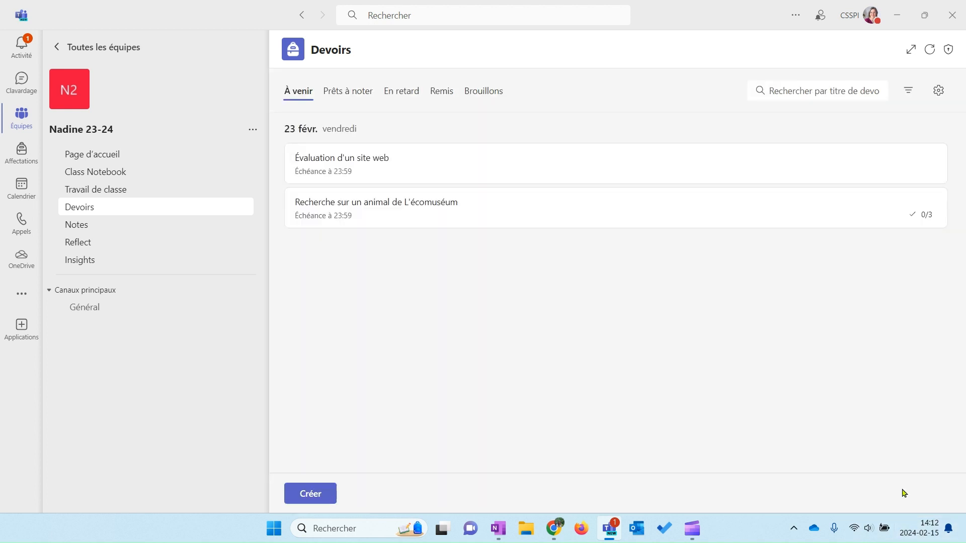
Open the student view of "Évaluation d'un site web" and check the reference document GrilleEvaluationEleve-3Sites.pdf
left_click(507, 177)
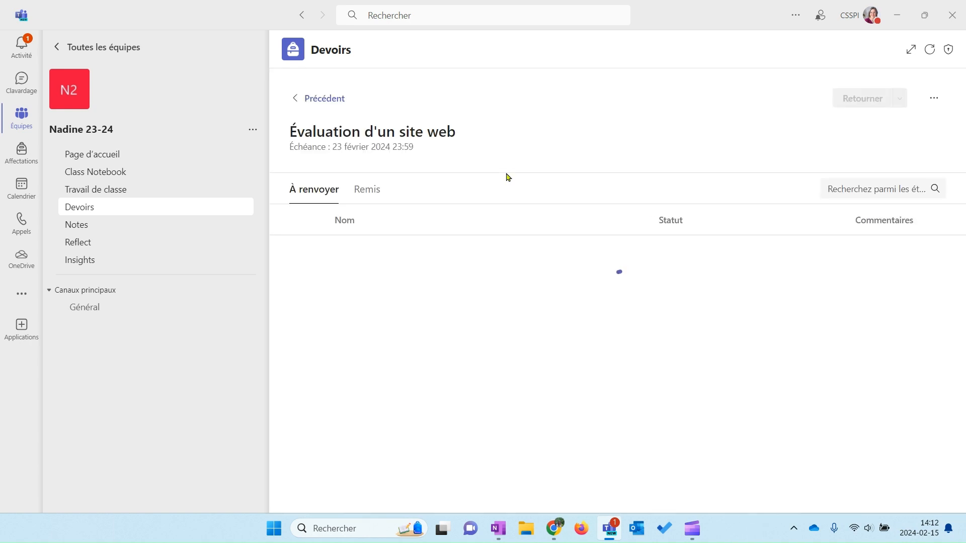
left_click(934, 103)
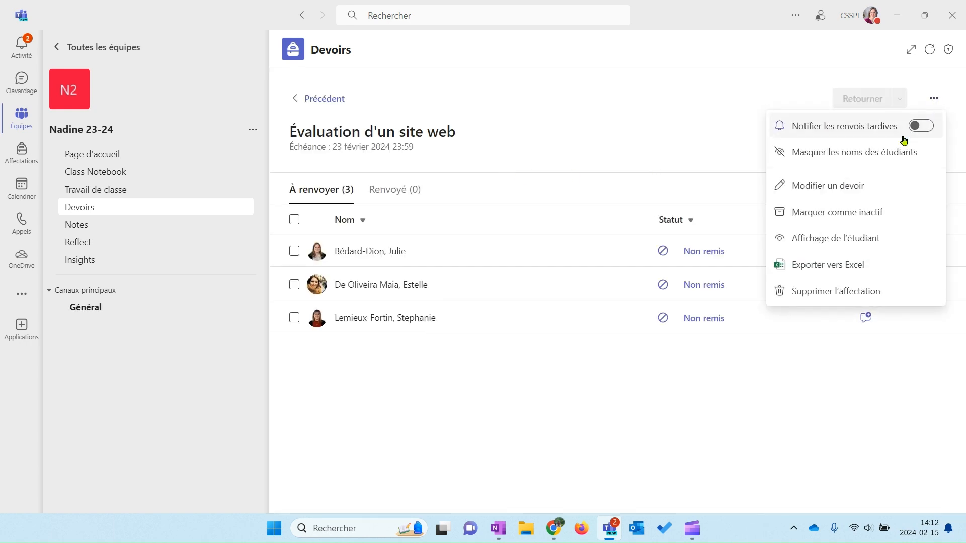
left_click(890, 245)
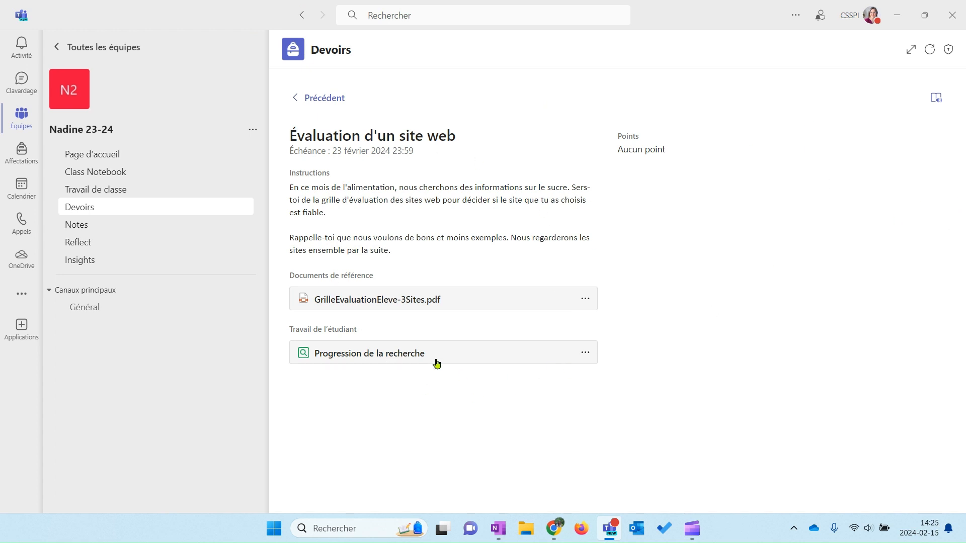
left_click(431, 300)
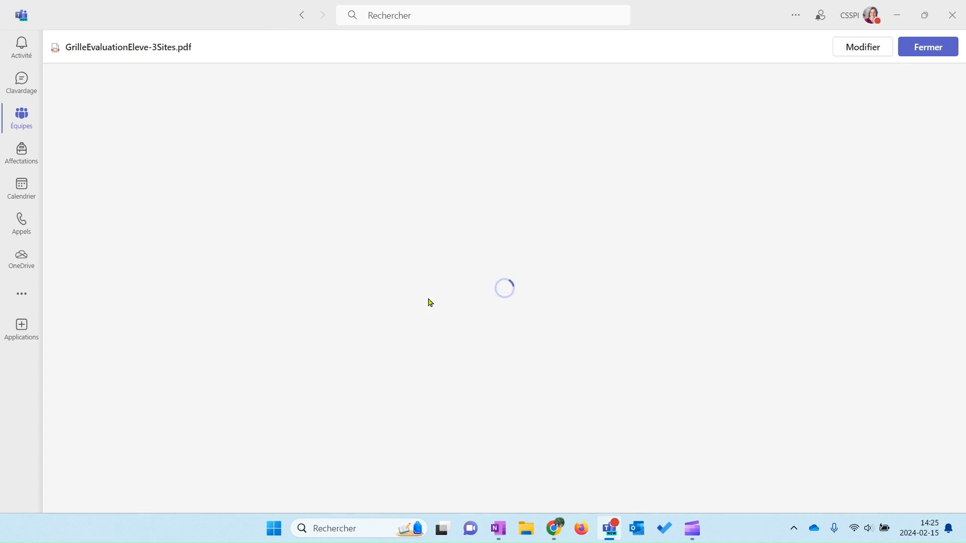
left_click(937, 59)
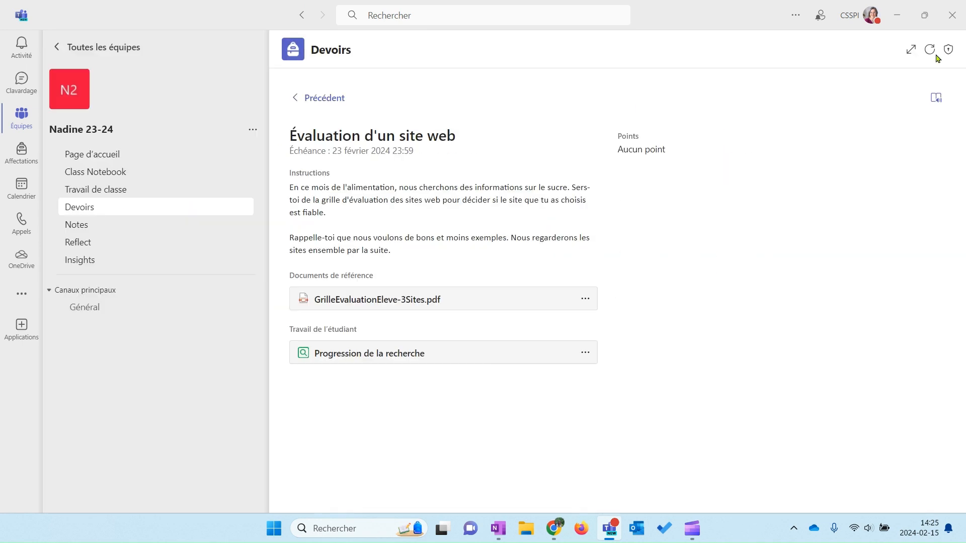
Open Progression de la recherche in the student view and search for "sucre raffiné"
left_click(442, 363)
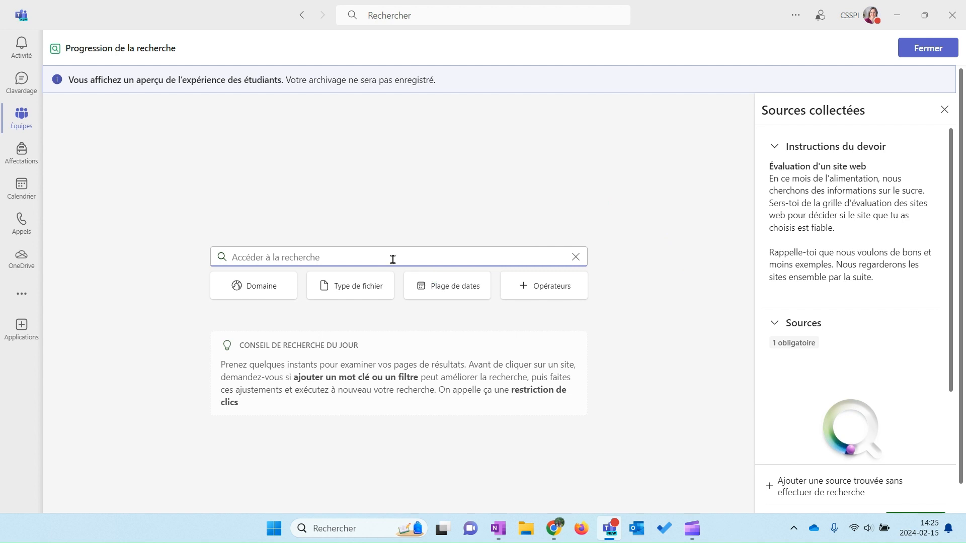
type("sucre raffiné")
left_click(575, 256)
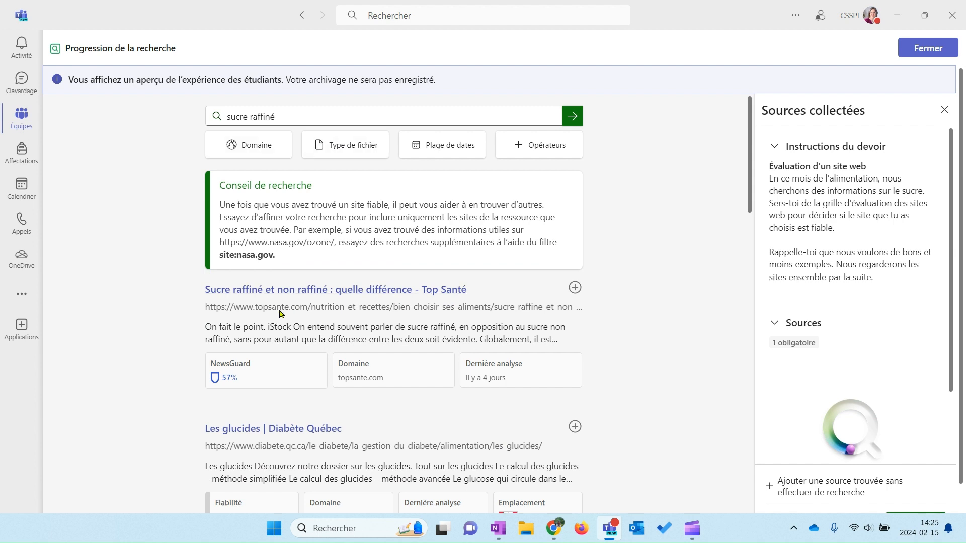
Check the domain and file type filter options for the "sucre raffiné" search, leaving them unchanged
left_click(259, 147)
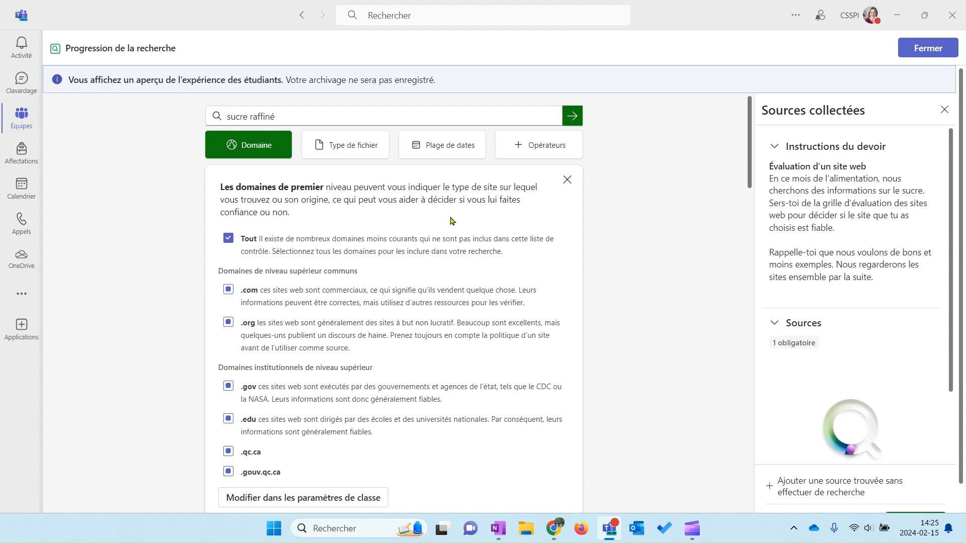
left_click(567, 180)
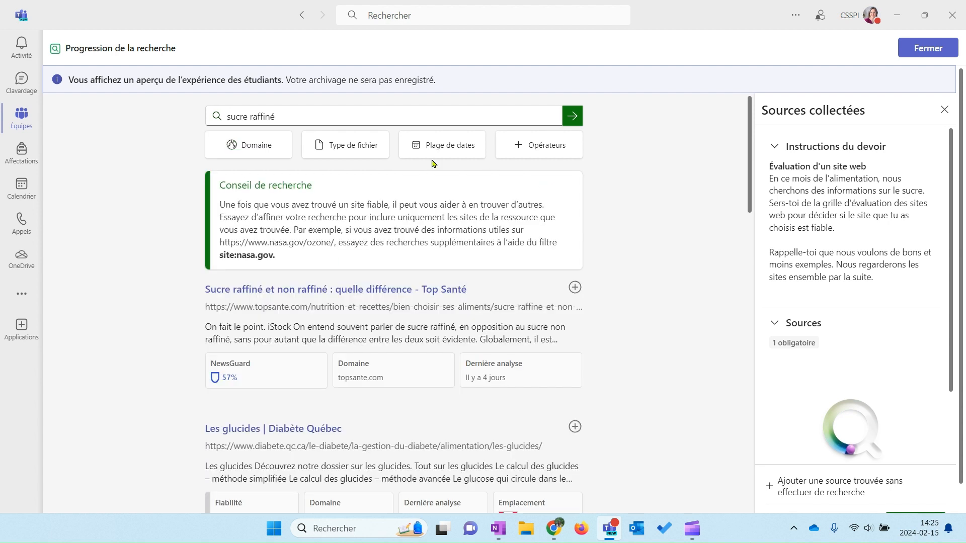
left_click(366, 146)
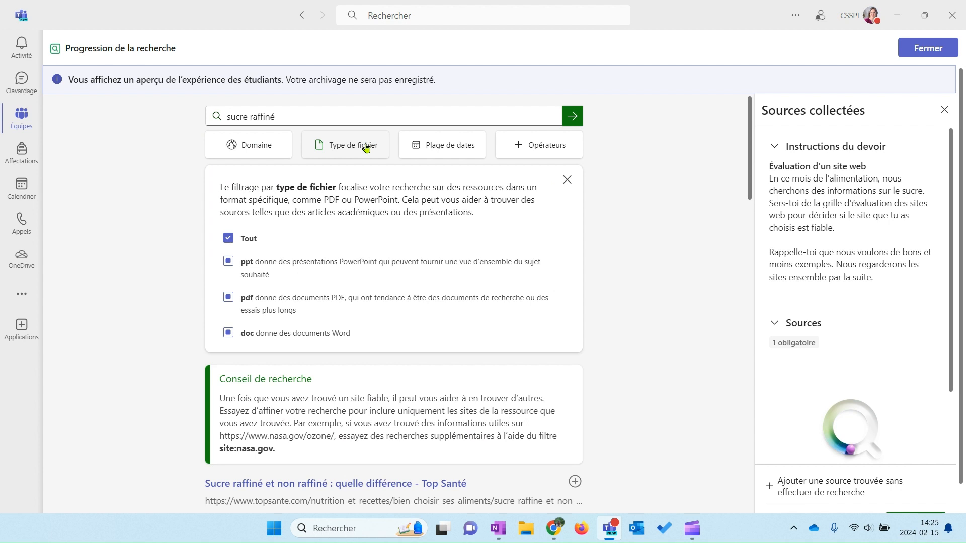
left_click(367, 147)
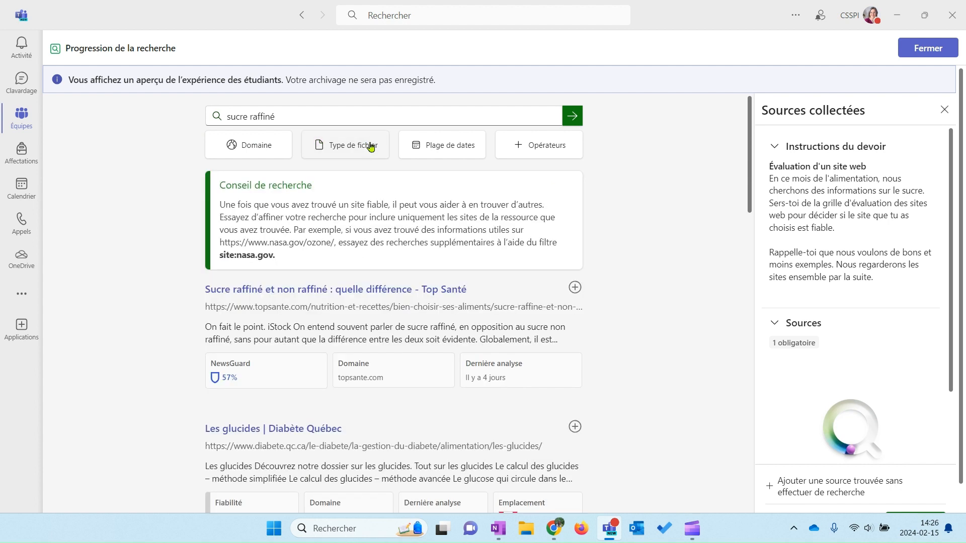
Limit the search's date range to "L'année dernière" and close the date options
left_click(442, 145)
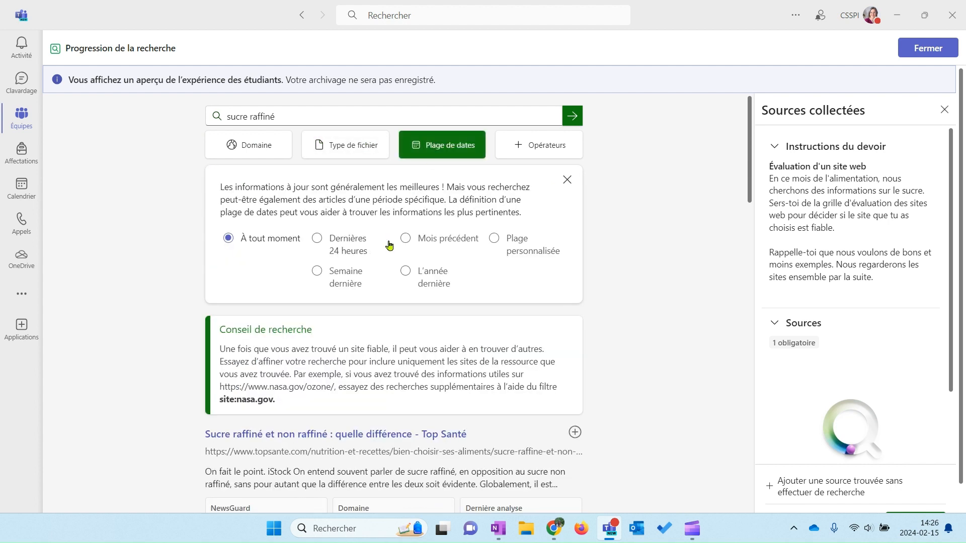
left_click(408, 273)
left_click(566, 180)
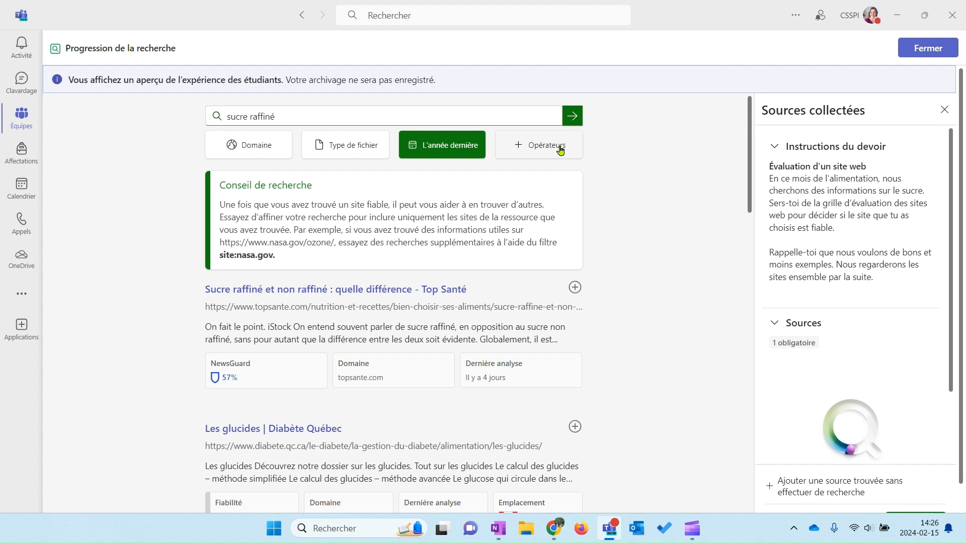
Extend the query with the OR operator to "sucre raffiné OR sucre brun" and run the search
left_click(520, 156)
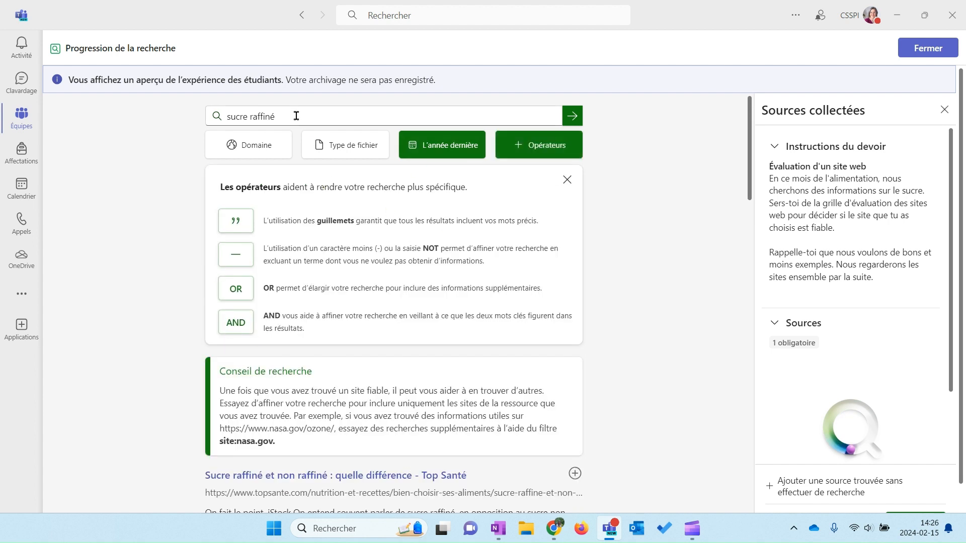
left_click(236, 296)
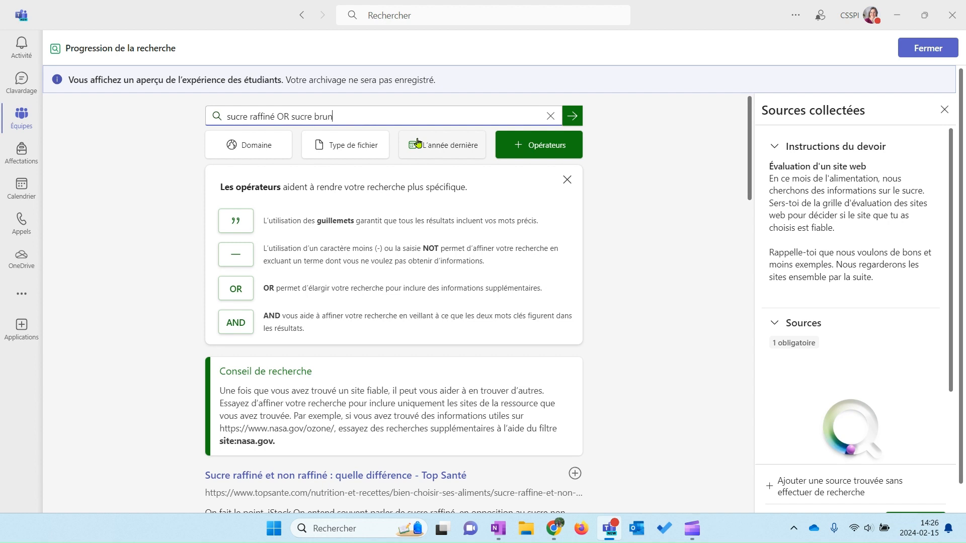
type("sucre brun")
left_click(446, 142)
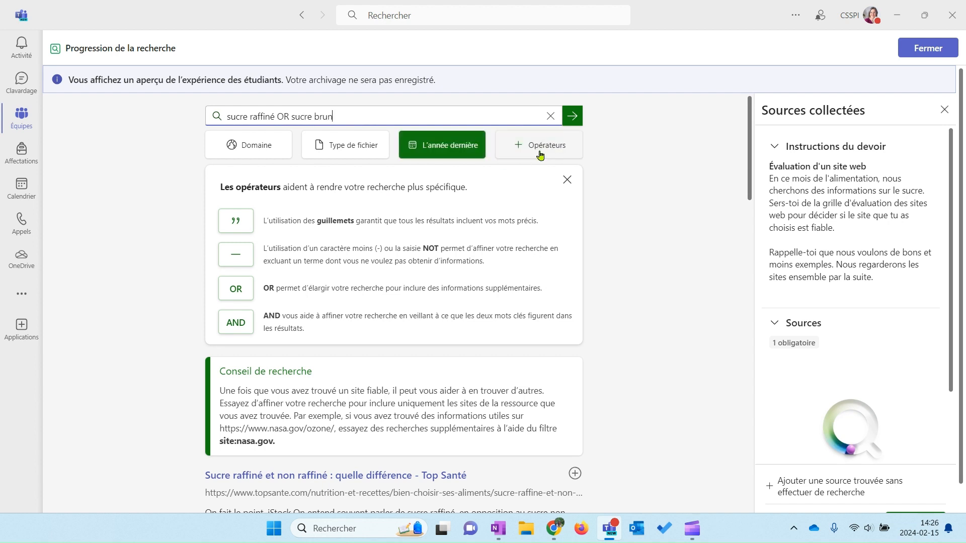
left_click(574, 117)
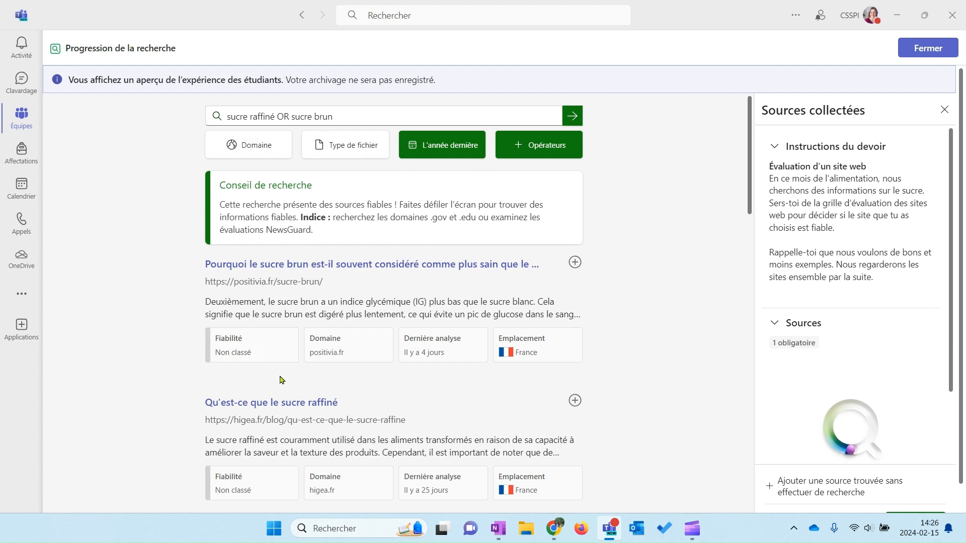
Open the positivia.fr article about brown sugar from the results, skim it and close its browser window
left_click(302, 266)
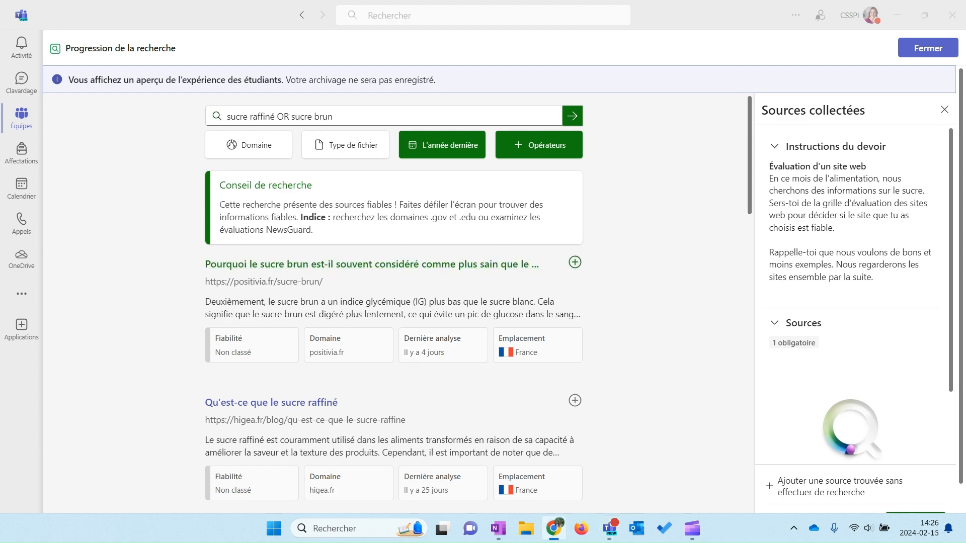
left_click_drag(965, 272, 631, 91)
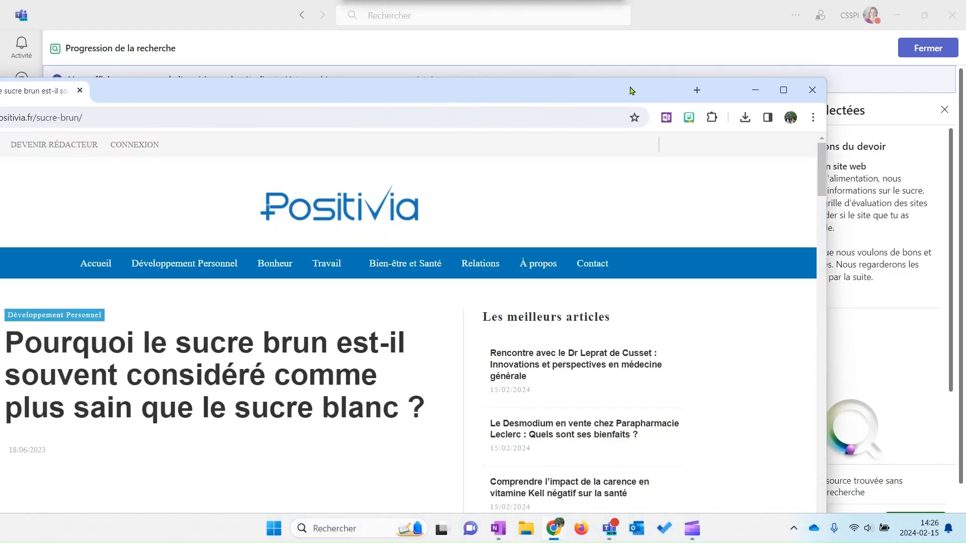
left_click_drag(446, 95, 633, 17)
scroll(570, 182, "down", 10)
scroll(570, 181, "up", 5)
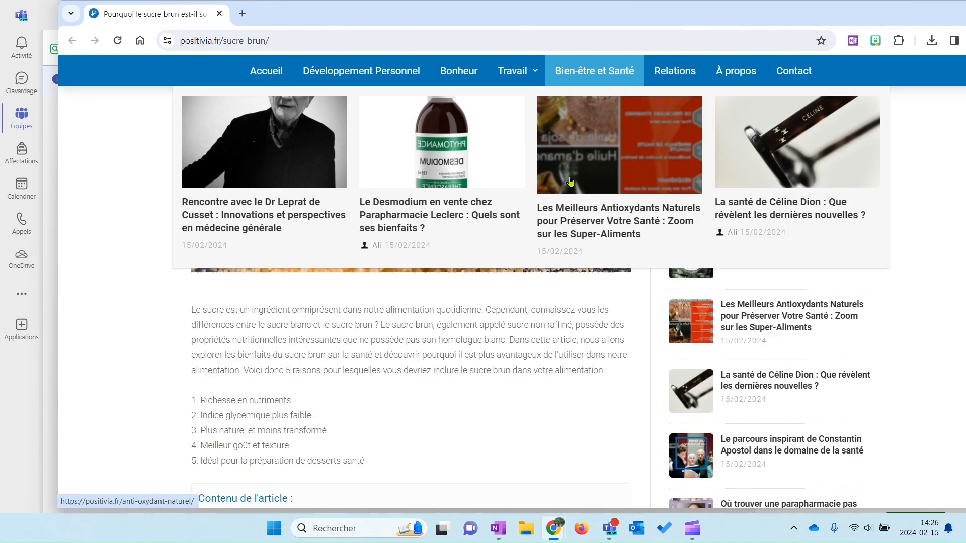
left_click_drag(399, 19, 402, 51)
left_click_drag(862, 46, 632, 50)
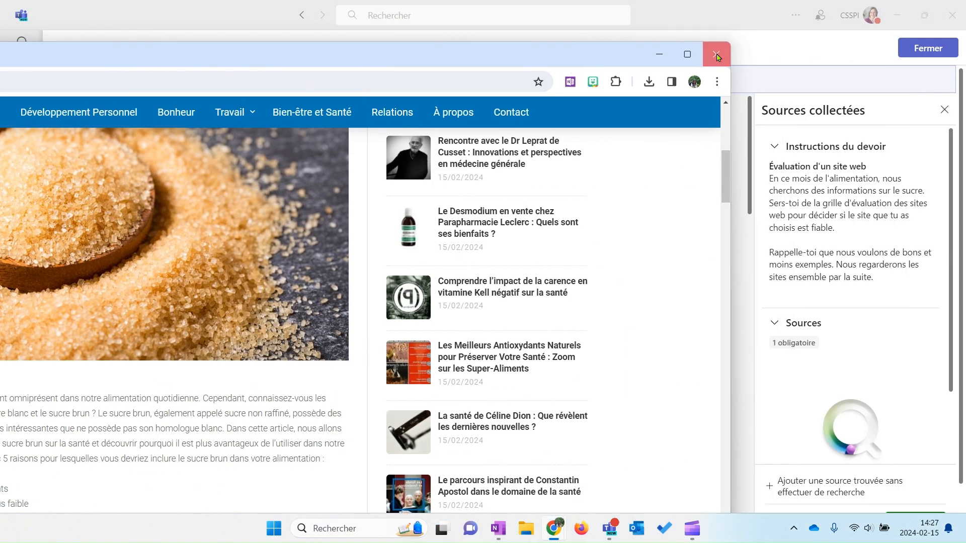
left_click(718, 56)
Open the higea.fr result "Qu'est-ce que le sucre raffiné", skim the article and close its browser window
scroll(539, 322, "down", 4)
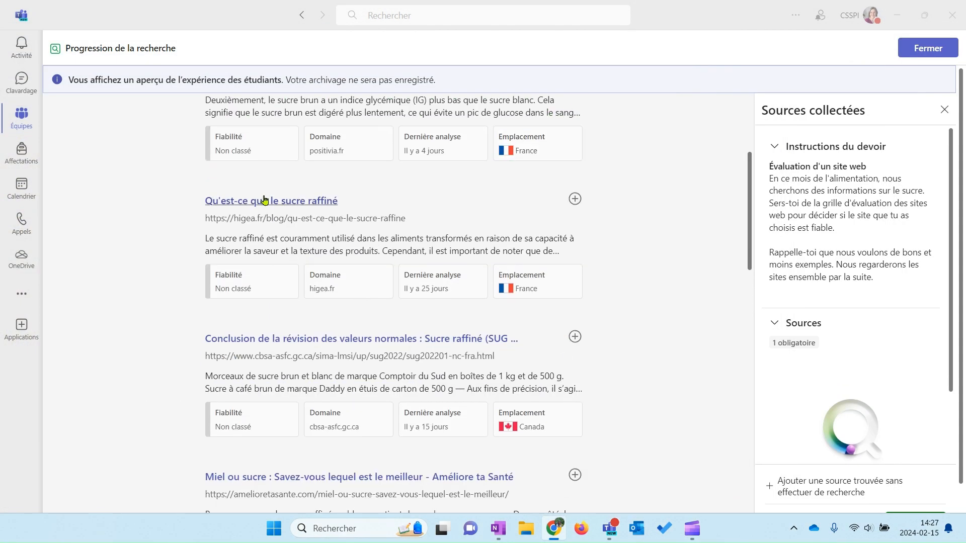
left_click(260, 203)
left_click_drag(965, 201, 690, 25)
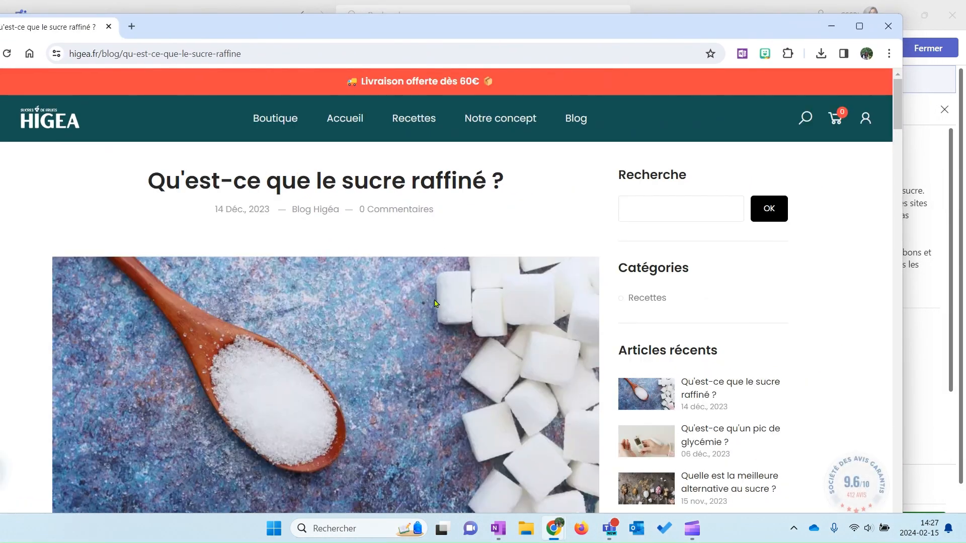
scroll(475, 290, "down", 7)
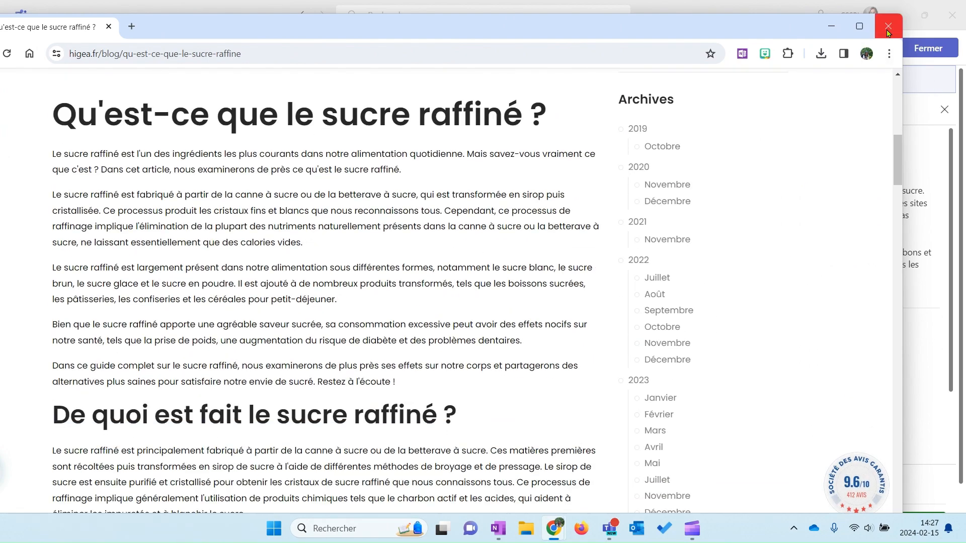
left_click(888, 25)
Collect the result "Qu'est-ce que le sucre raffiné ? | Cultures sucre" as a source and answer its reliability question with "Oui"
scroll(383, 347, "down", 5)
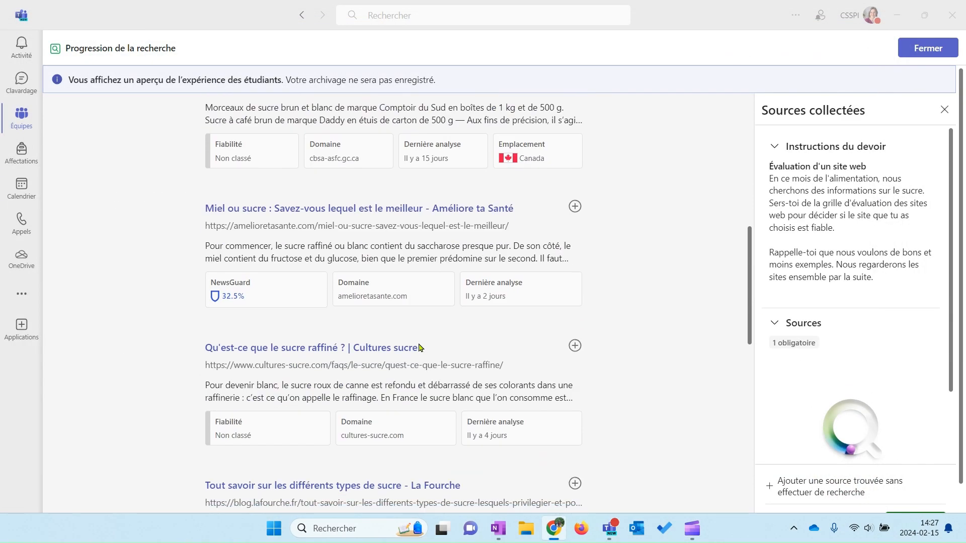
scroll(307, 390, "down", 3)
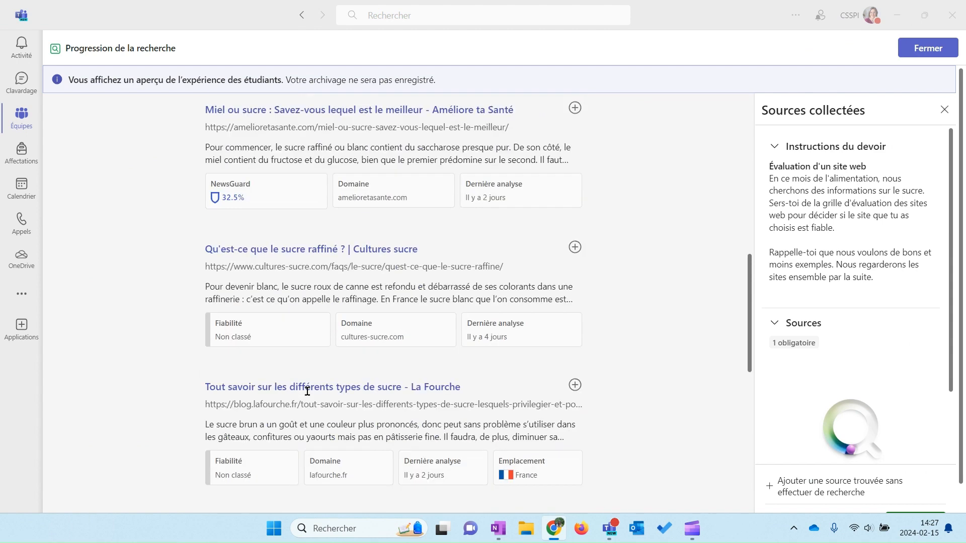
scroll(375, 364, "down", 3)
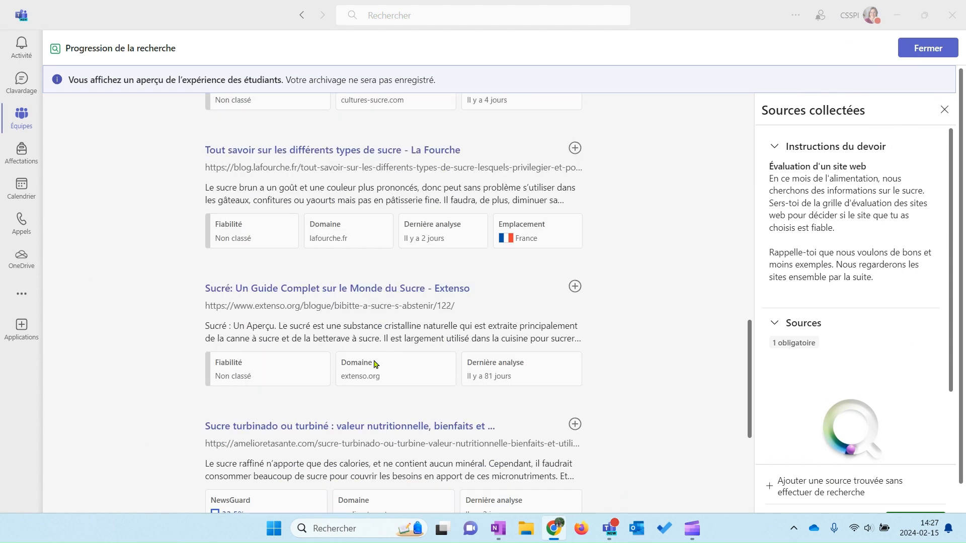
scroll(347, 358, "up", 1)
scroll(370, 350, "down", 4)
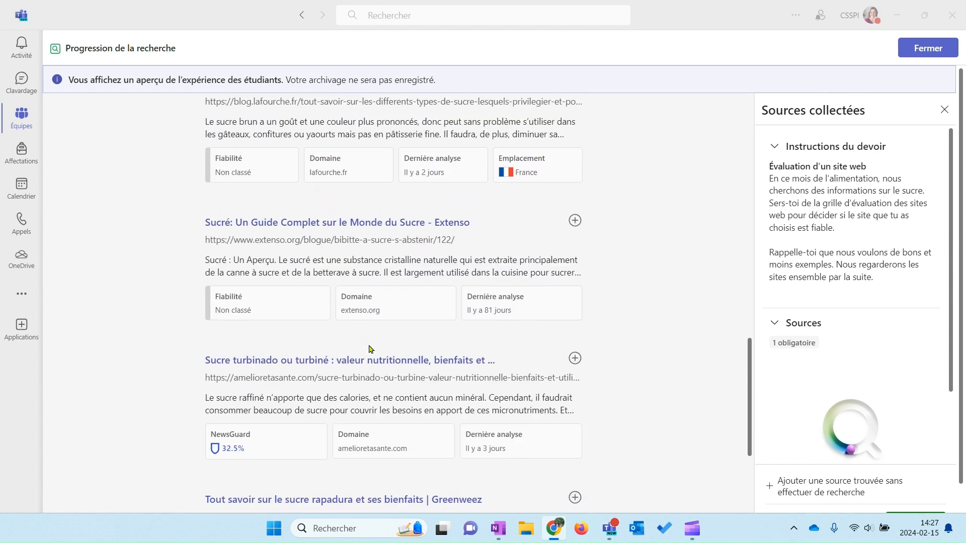
scroll(457, 274, "up", 3)
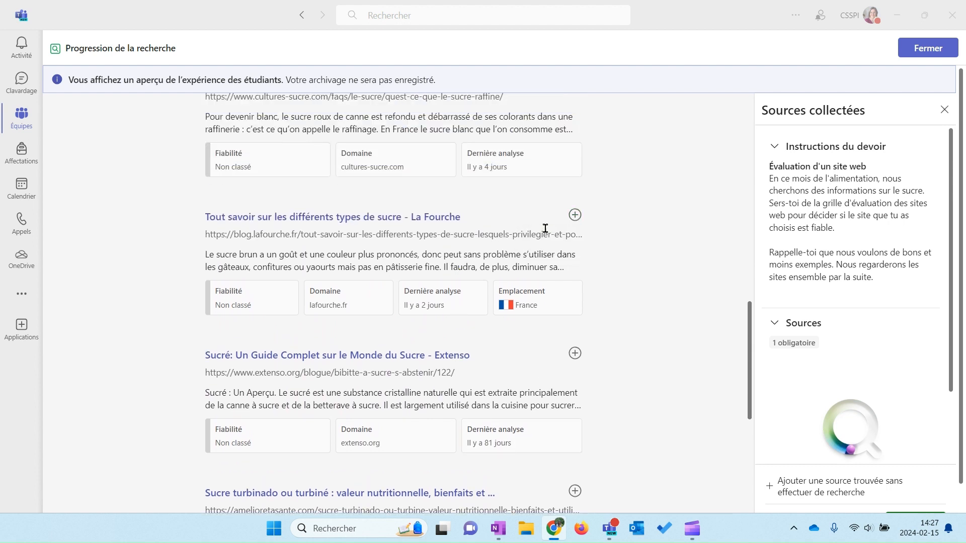
scroll(542, 236, "up", 3)
left_click(573, 214)
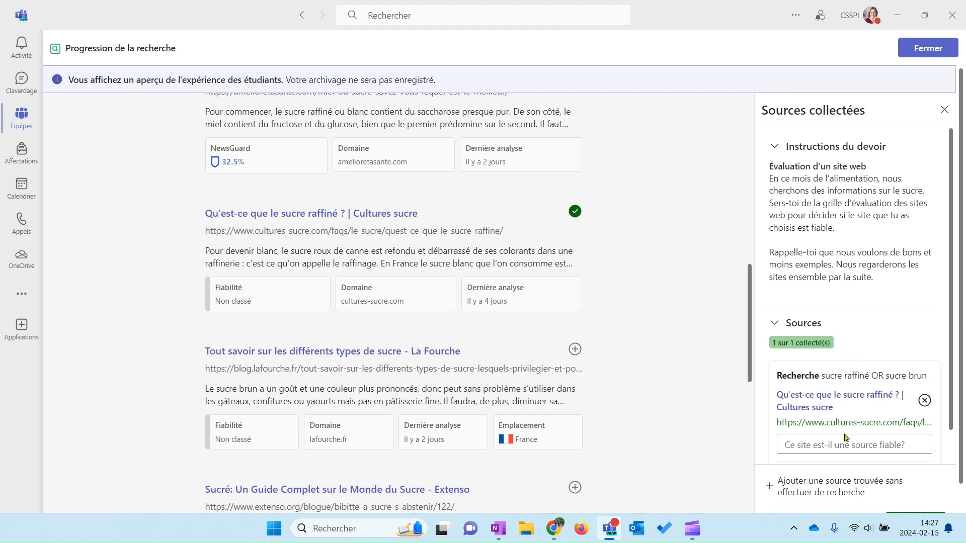
left_click(909, 439)
type("Oui")
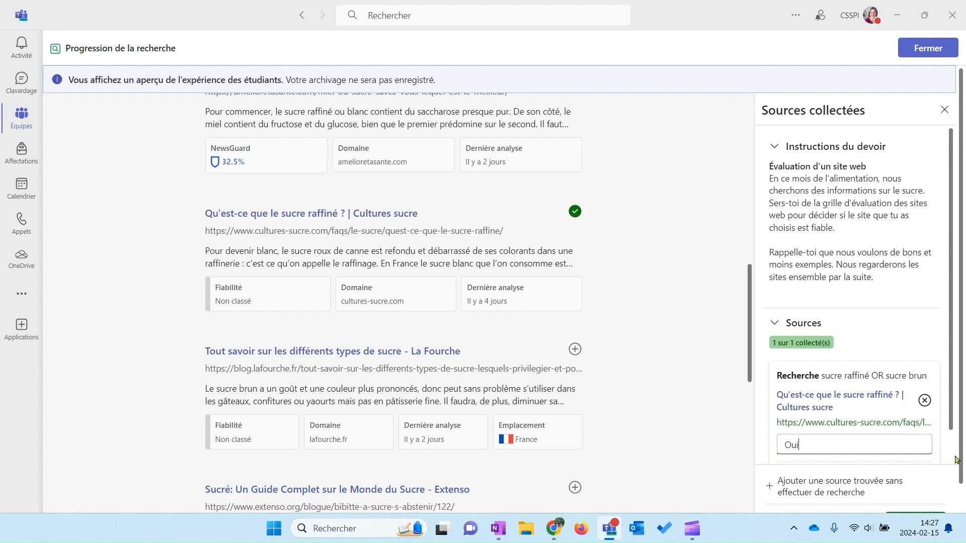
Continue to the assignment recap, review the searches and source summary, and finish the research preview
scroll(805, 362, "down", 1)
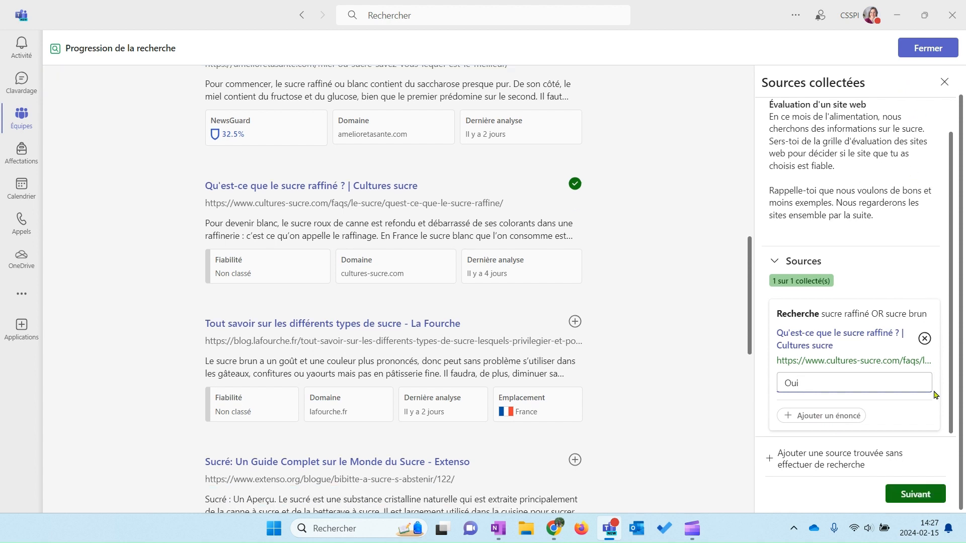
left_click(919, 499)
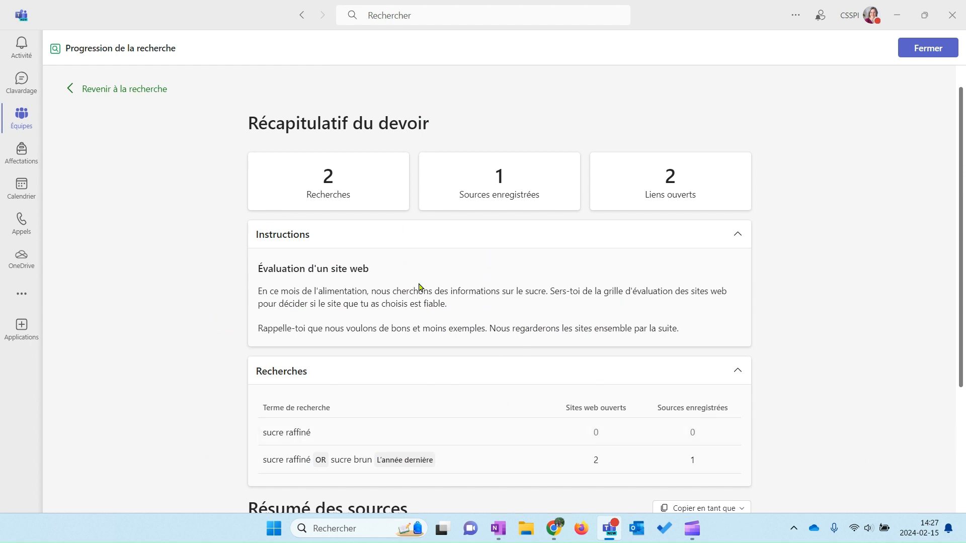
scroll(420, 287, "down", 3)
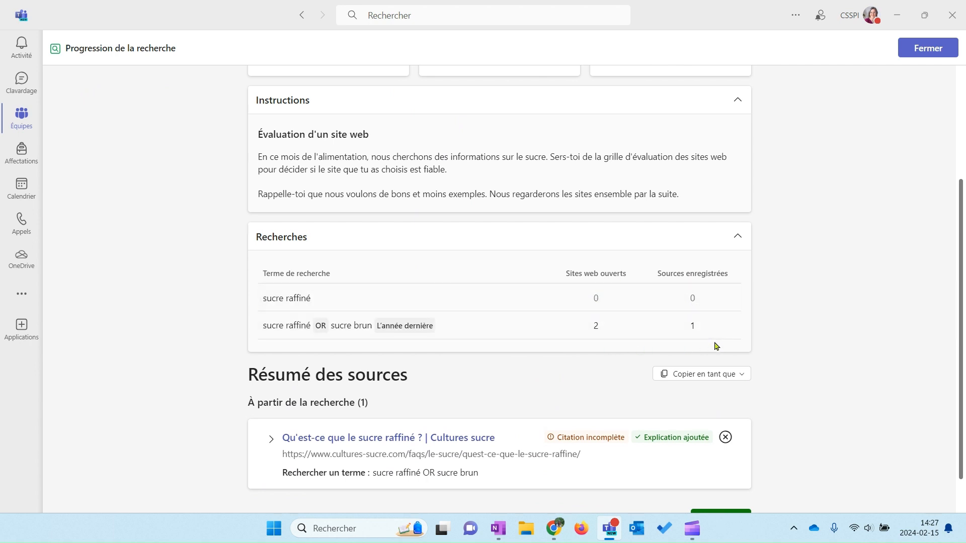
scroll(481, 387, "down", 2)
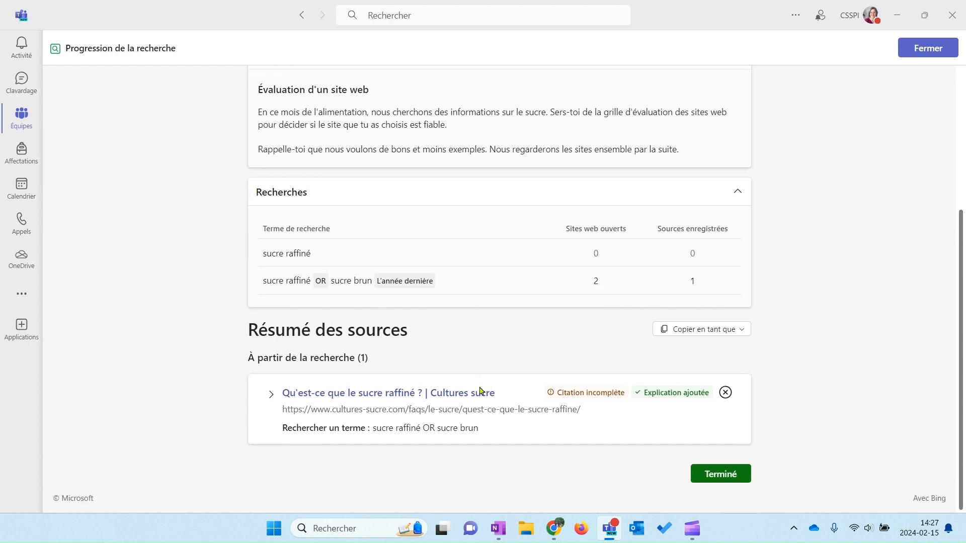
left_click(719, 478)
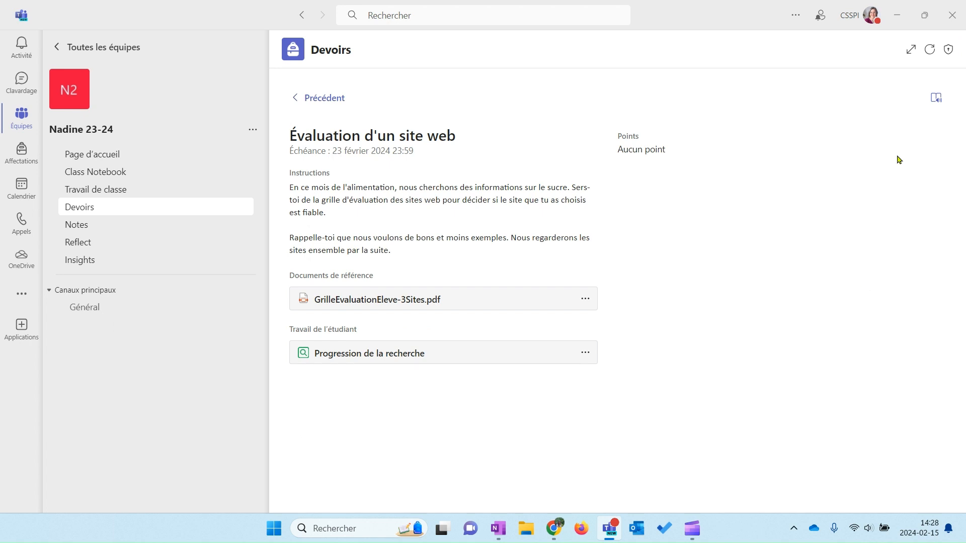